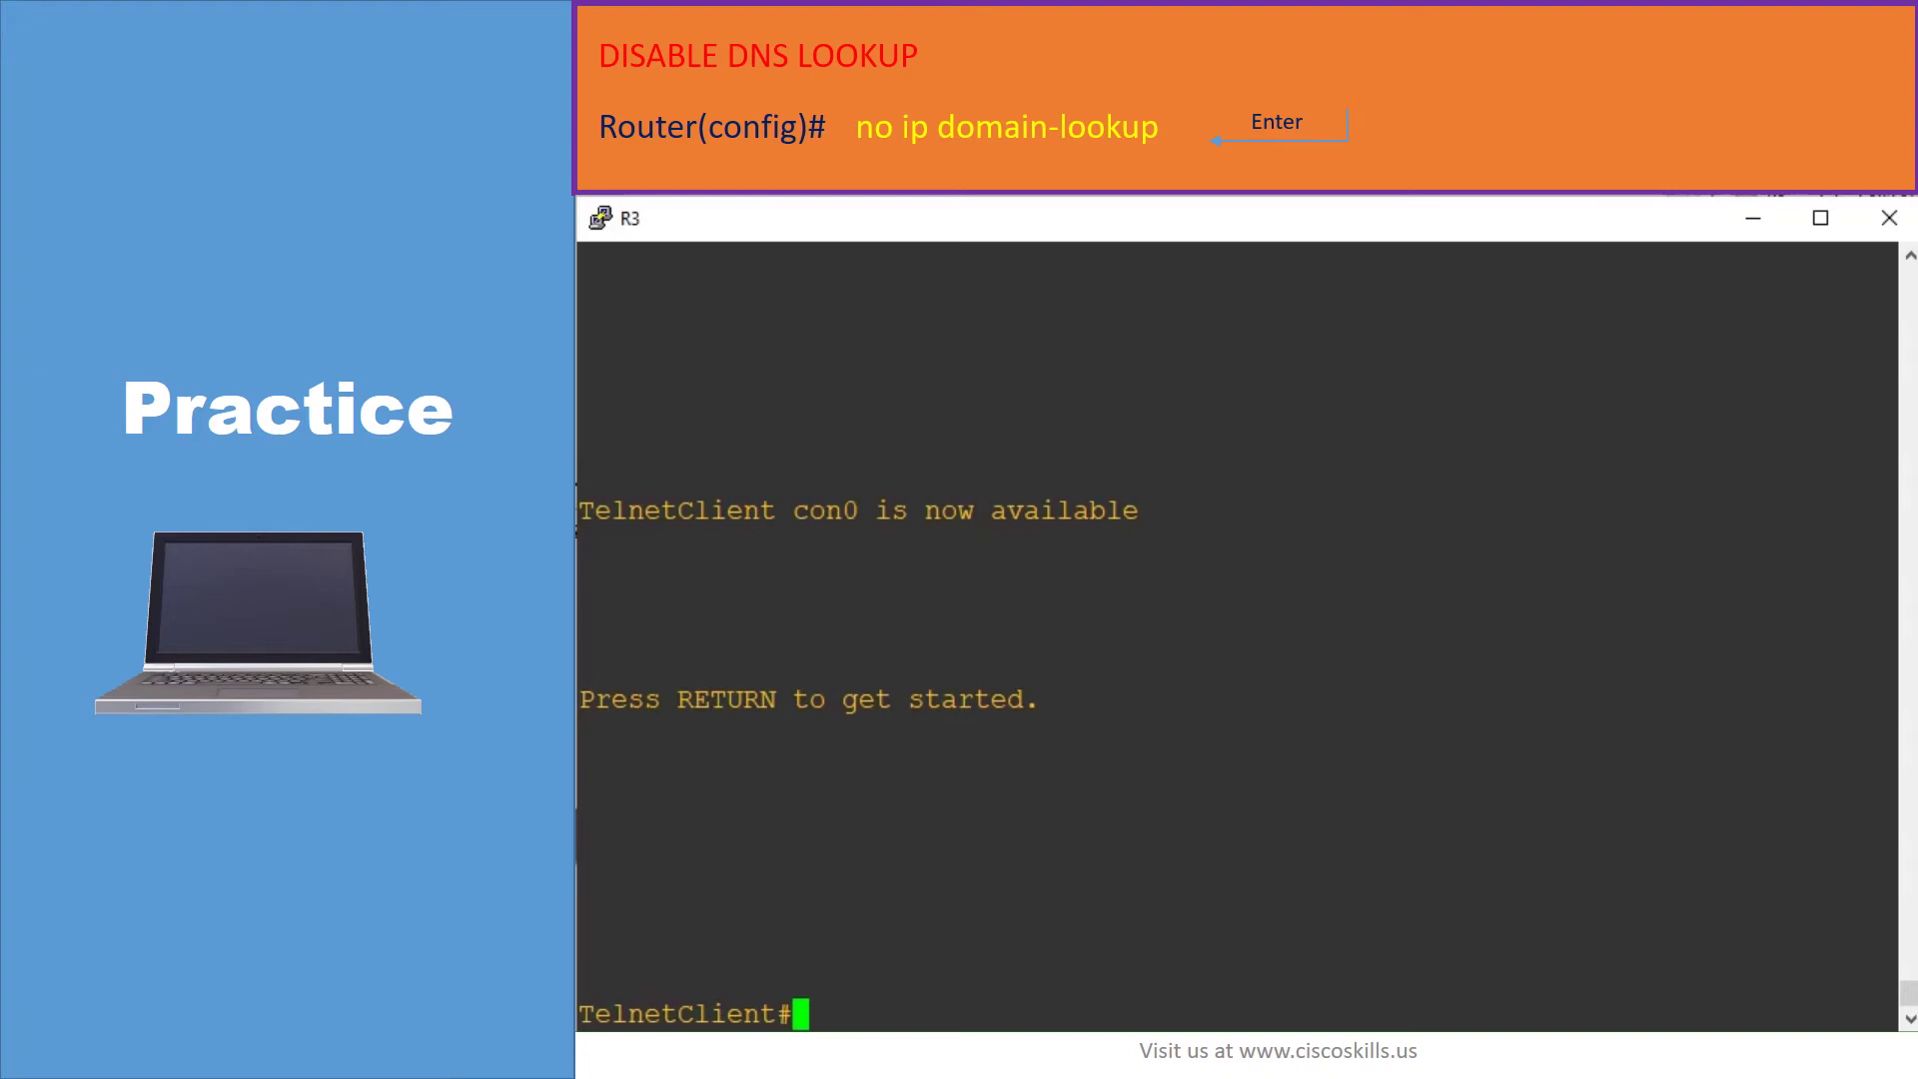
pyautogui.write('Telnet')
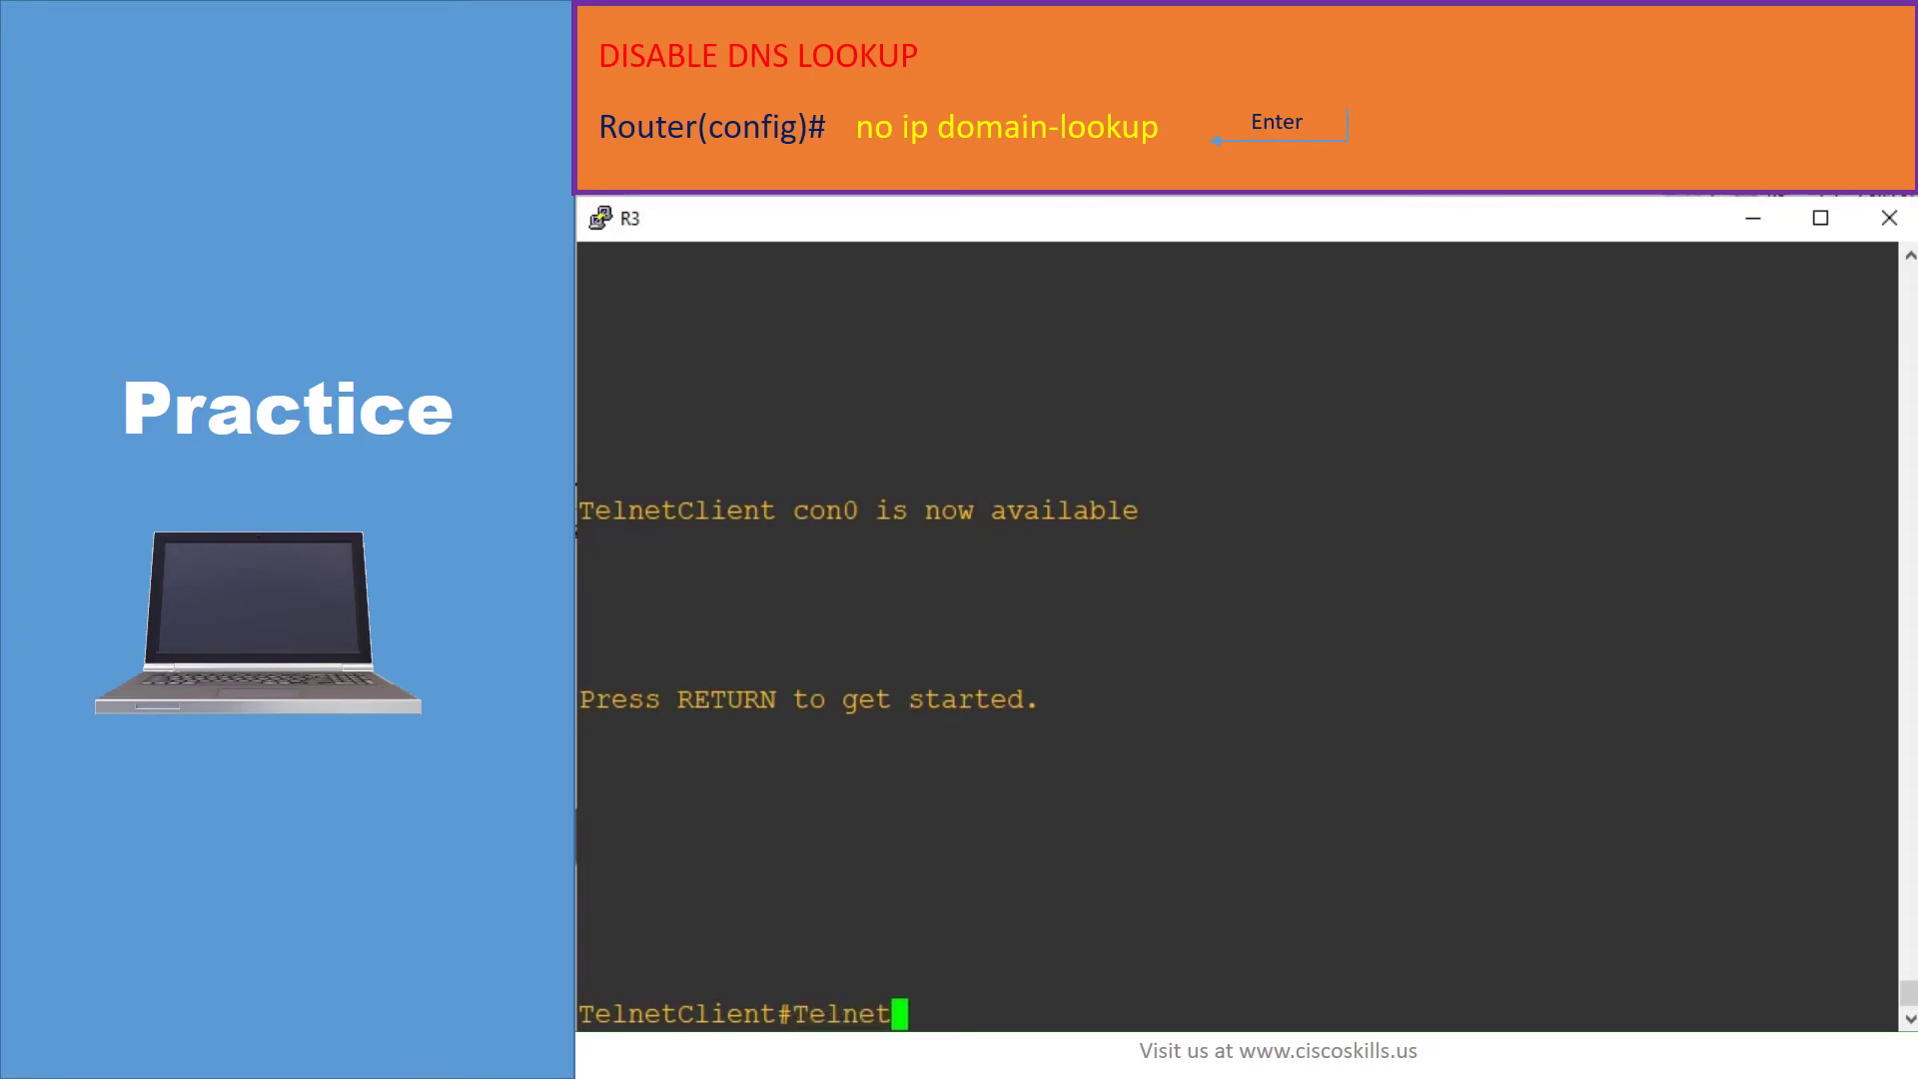
pyautogui.write('Server')
# Run 'TelnetServer' at the TelnetClient# prompt so the router attempts a failing DNS lookup
pyautogui.press('Return')
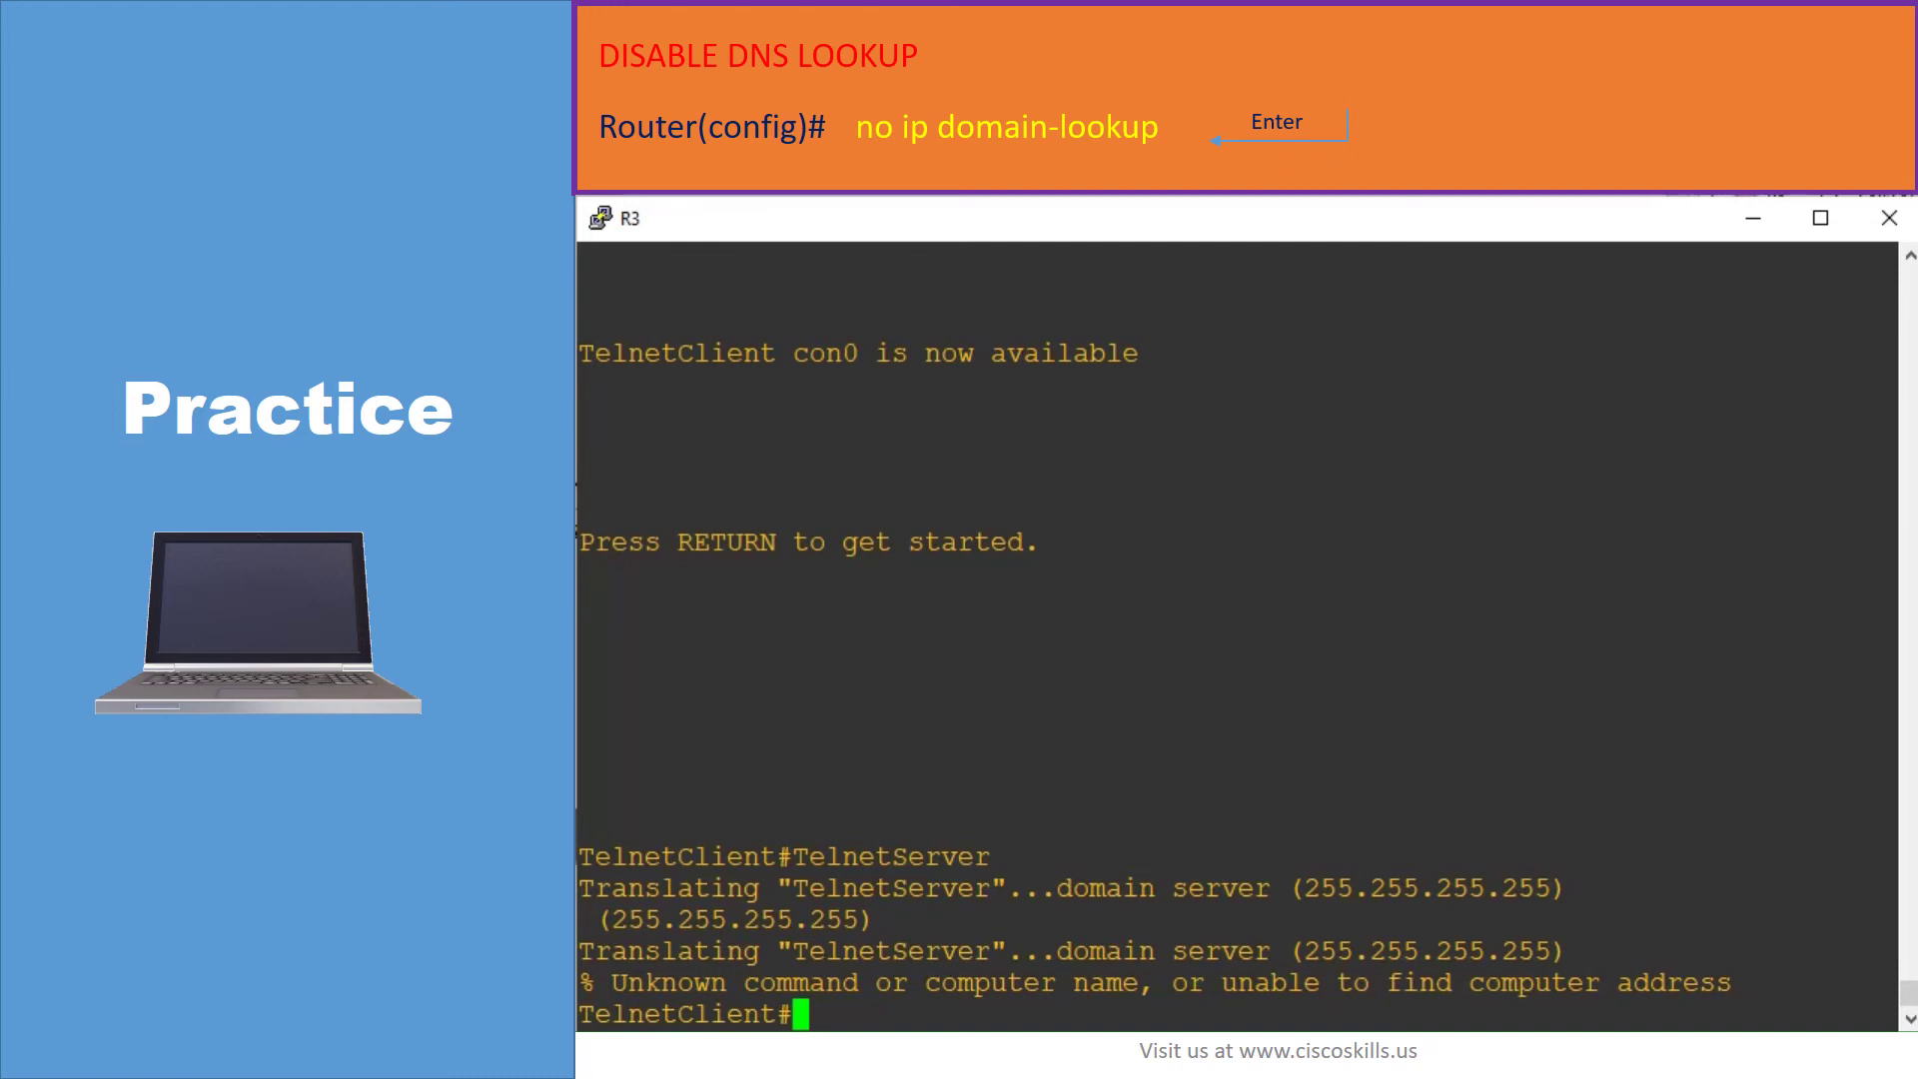
pyautogui.write('con')
pyautogui.write('f t')
# Enter 'conf t', apply 'no ip domain-lookup', and 'end' back to the privileged prompt
pyautogui.press('Return')
pyautogui.write('n')
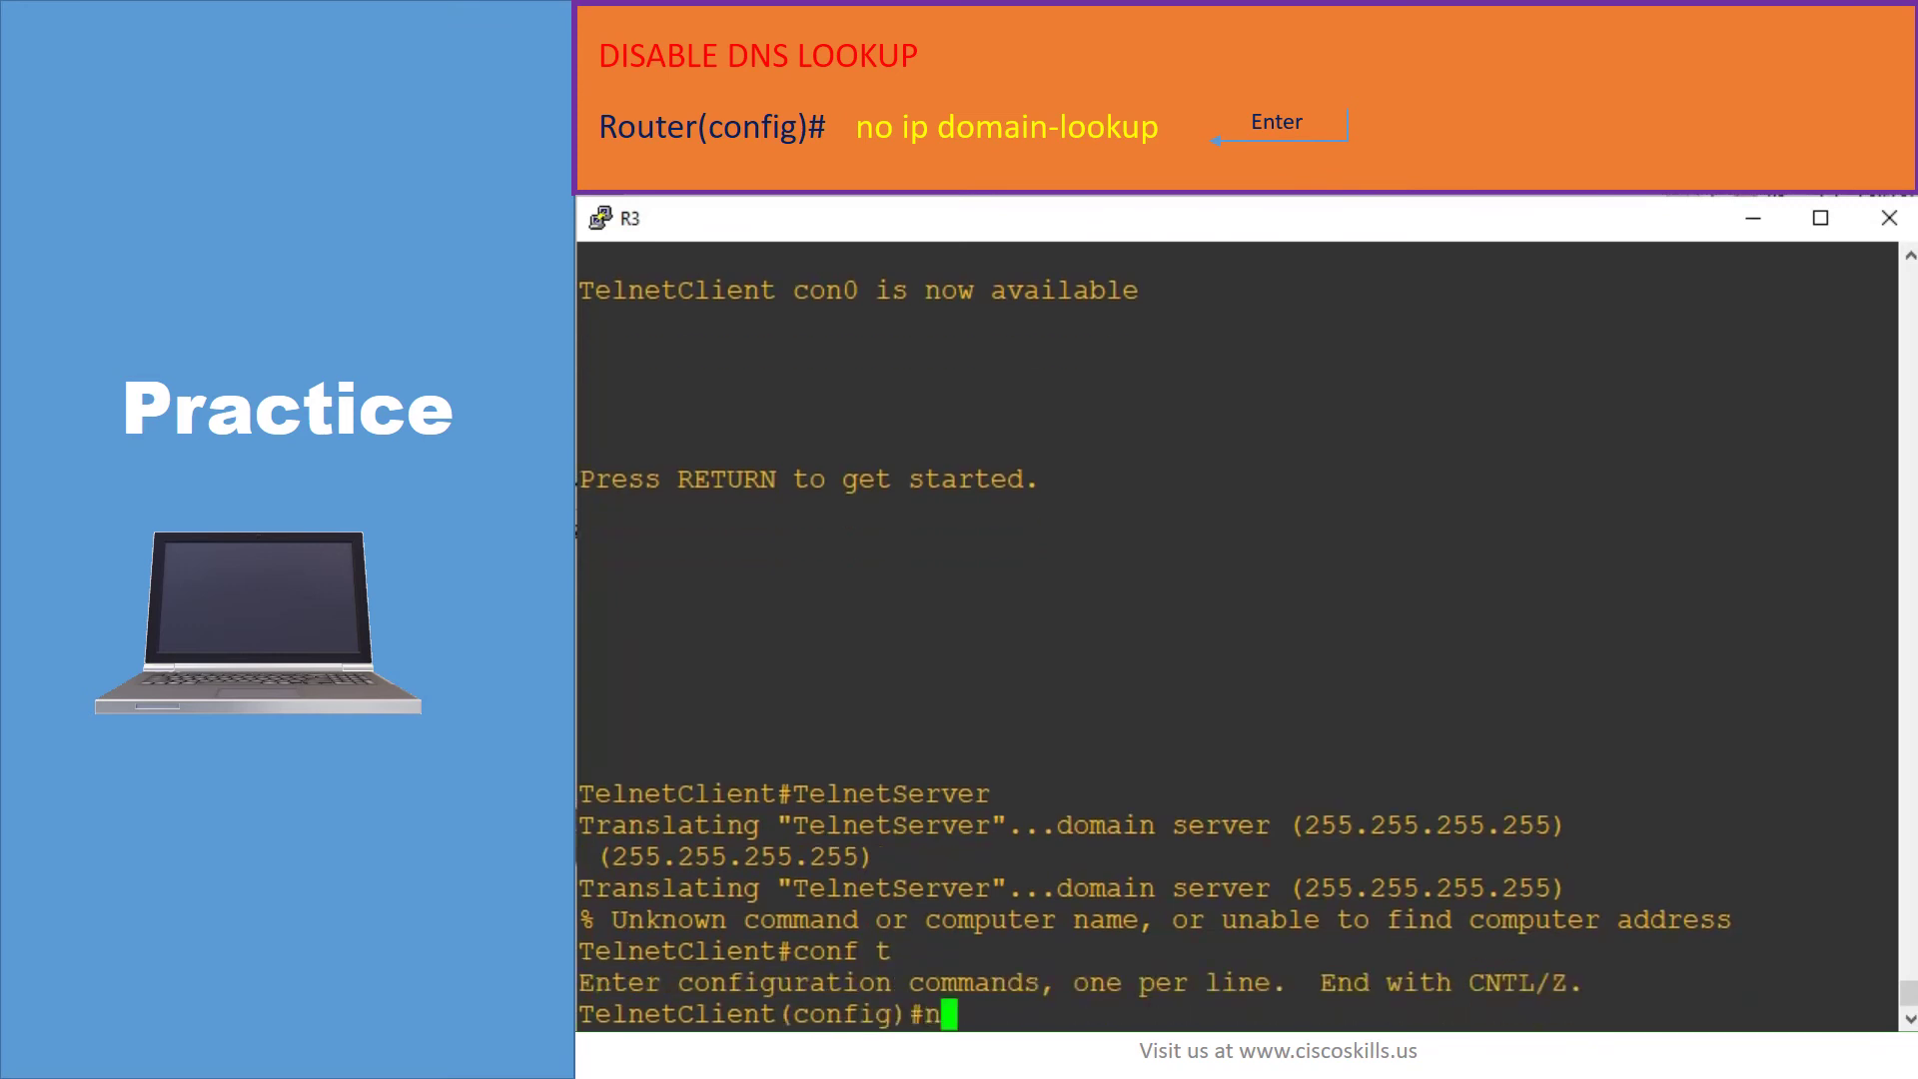
pyautogui.write('o ip ')
pyautogui.write('doma')
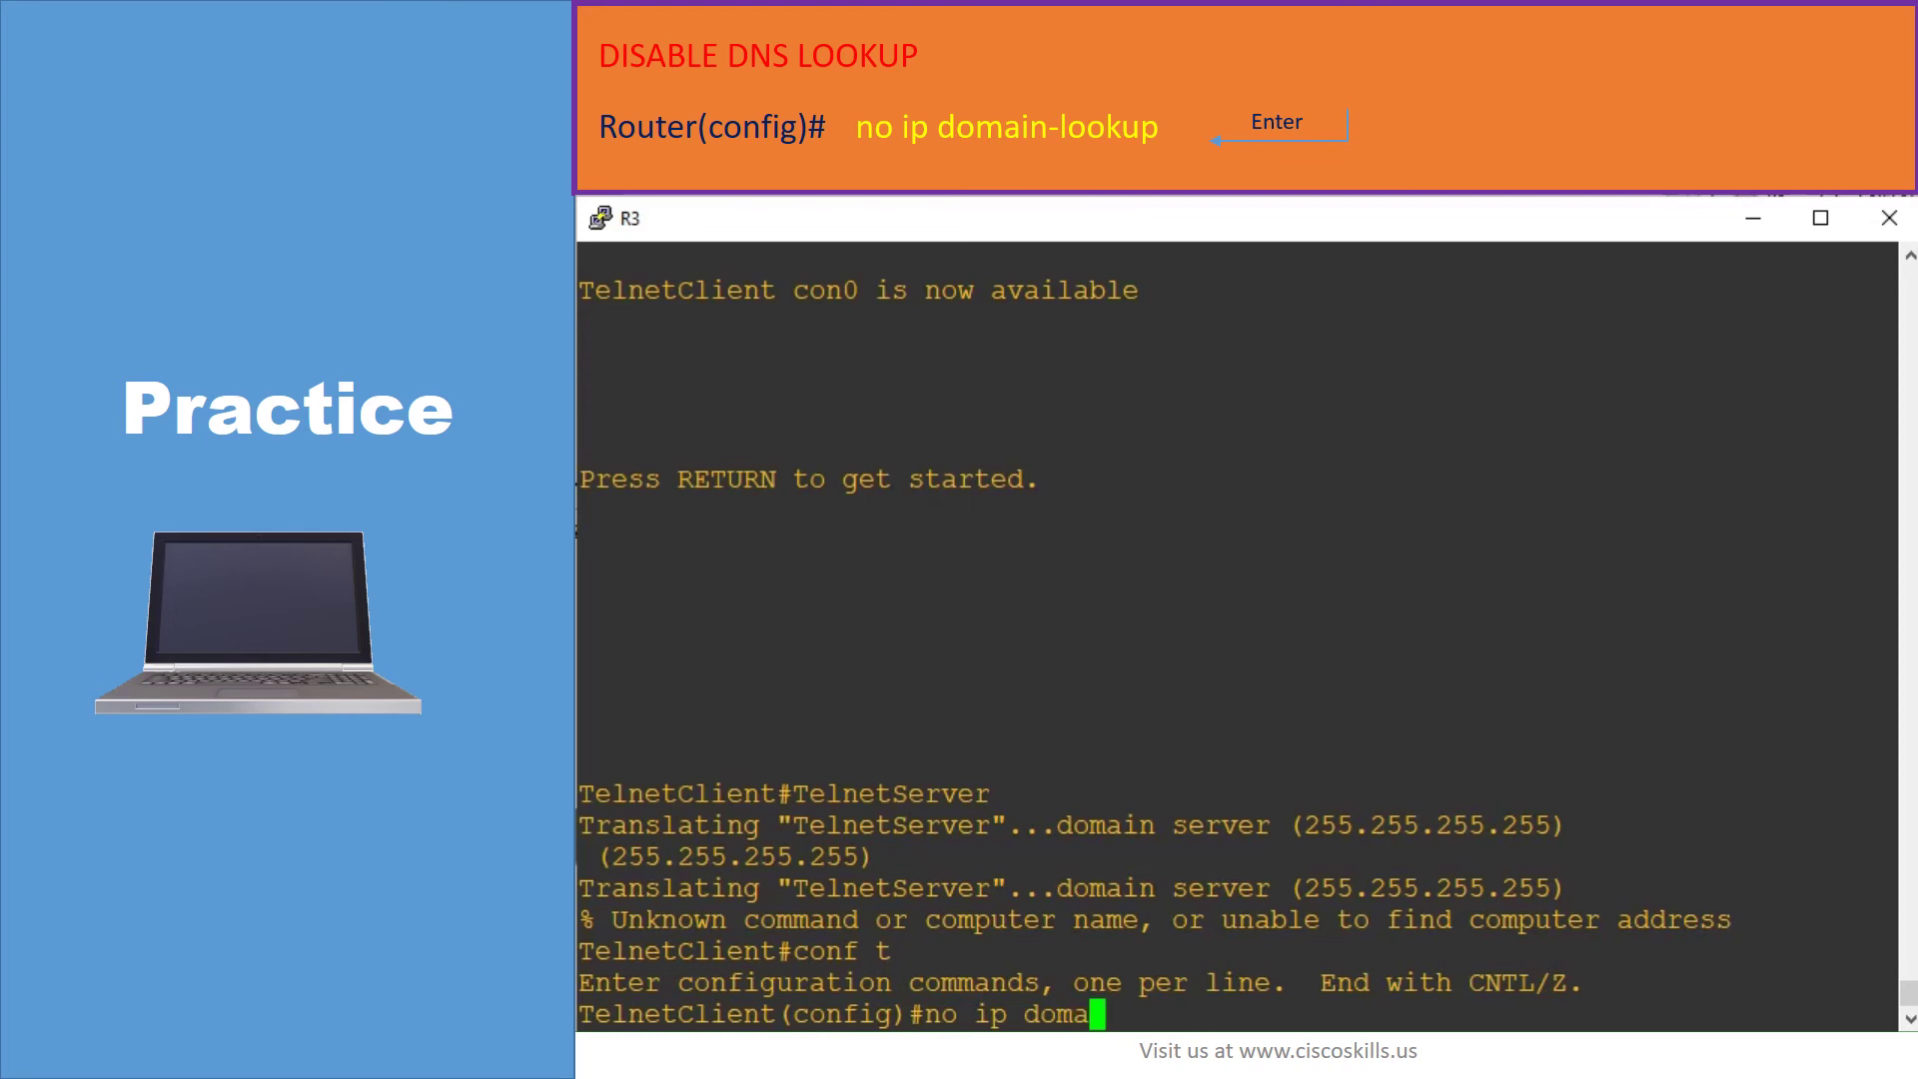
pyautogui.write('in-loo')
pyautogui.write('kup')
pyautogui.press('Return')
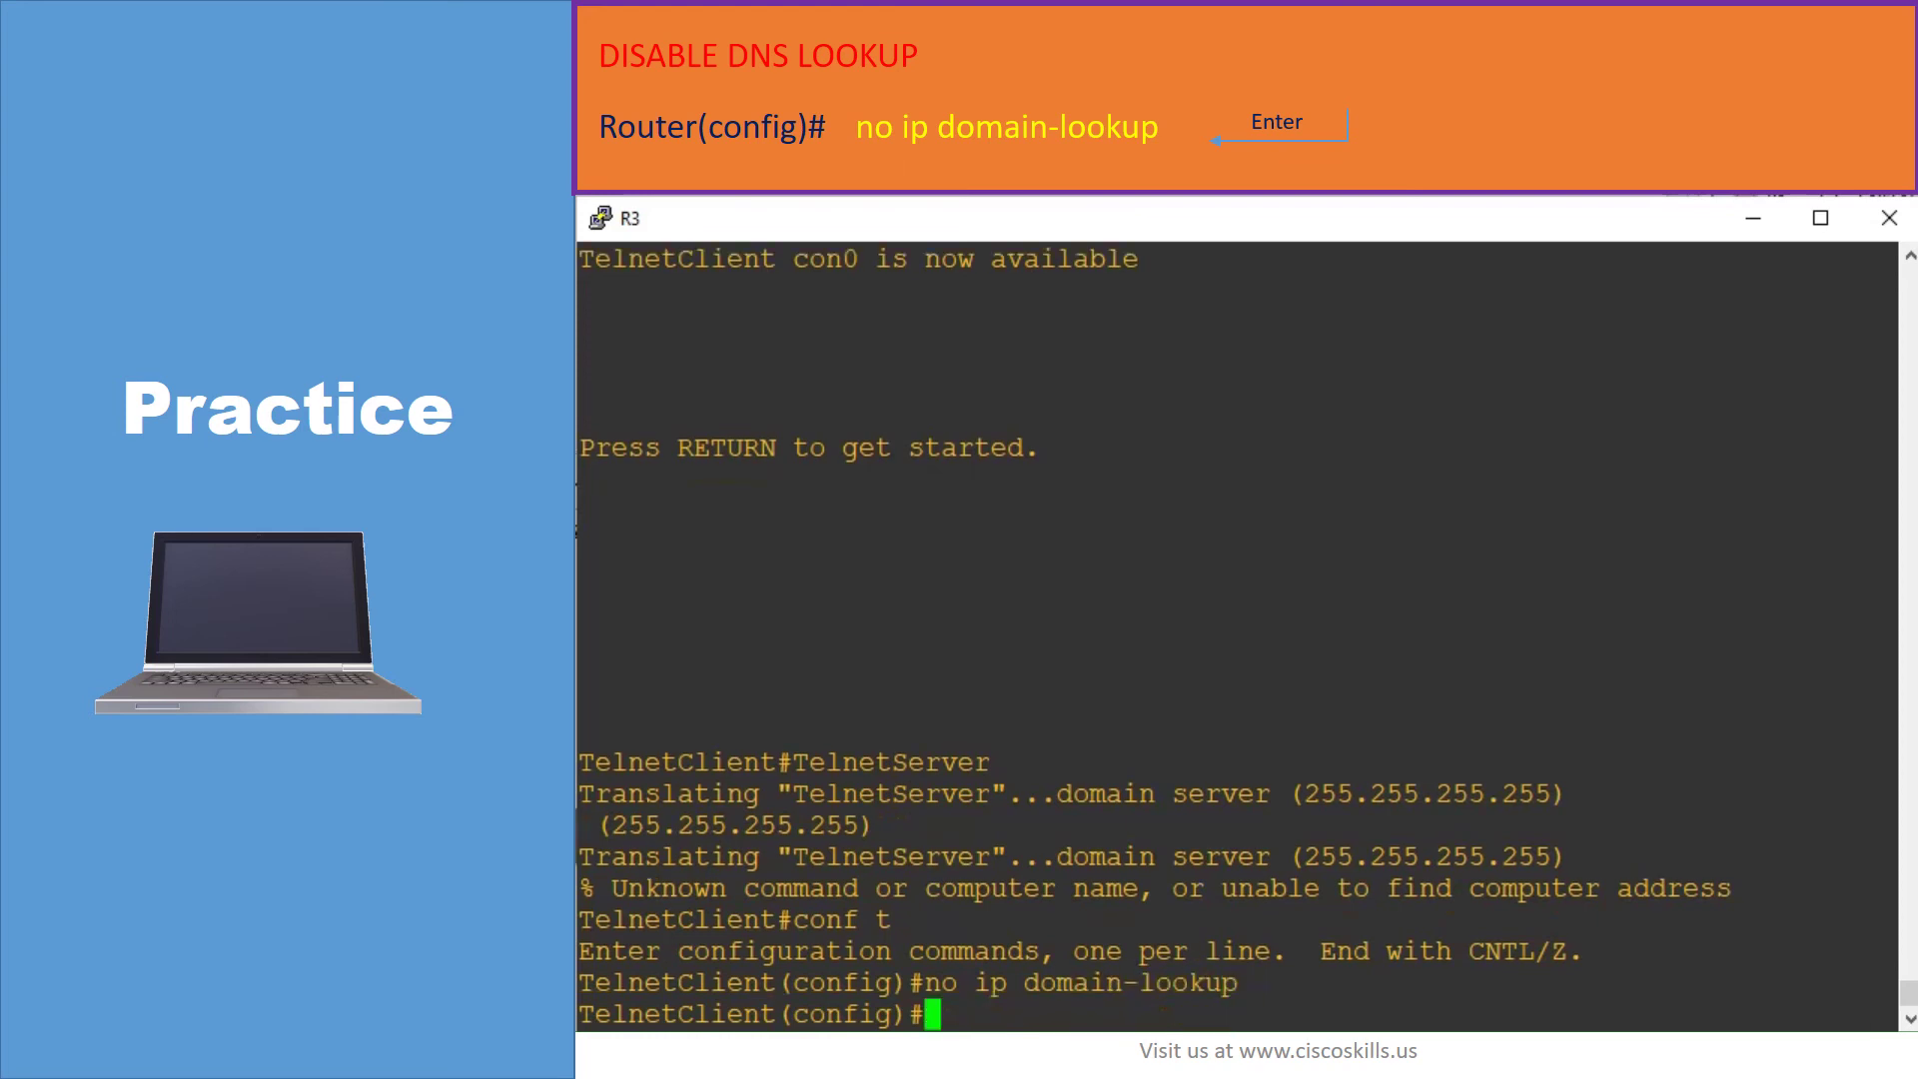
pyautogui.write('e')
pyautogui.write('nd')
pyautogui.press('Return')
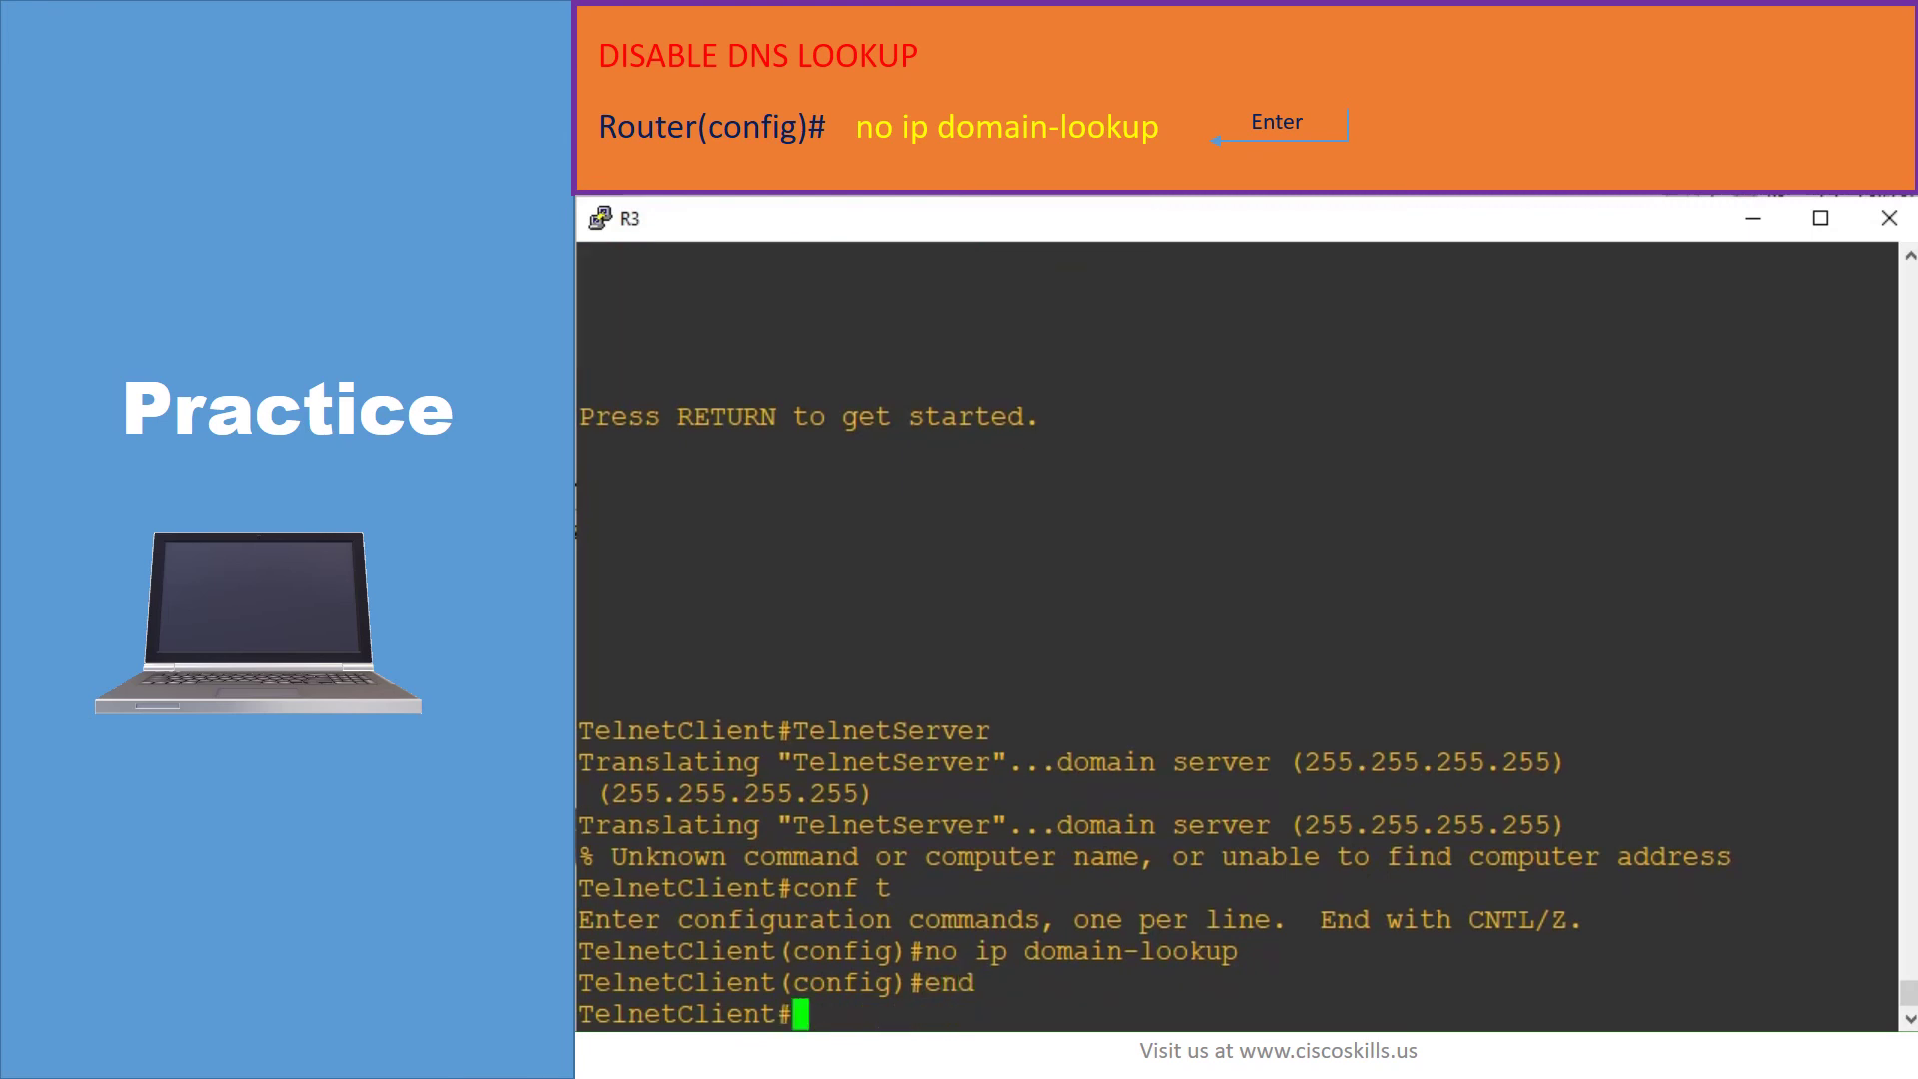
pyautogui.write('Tlln')
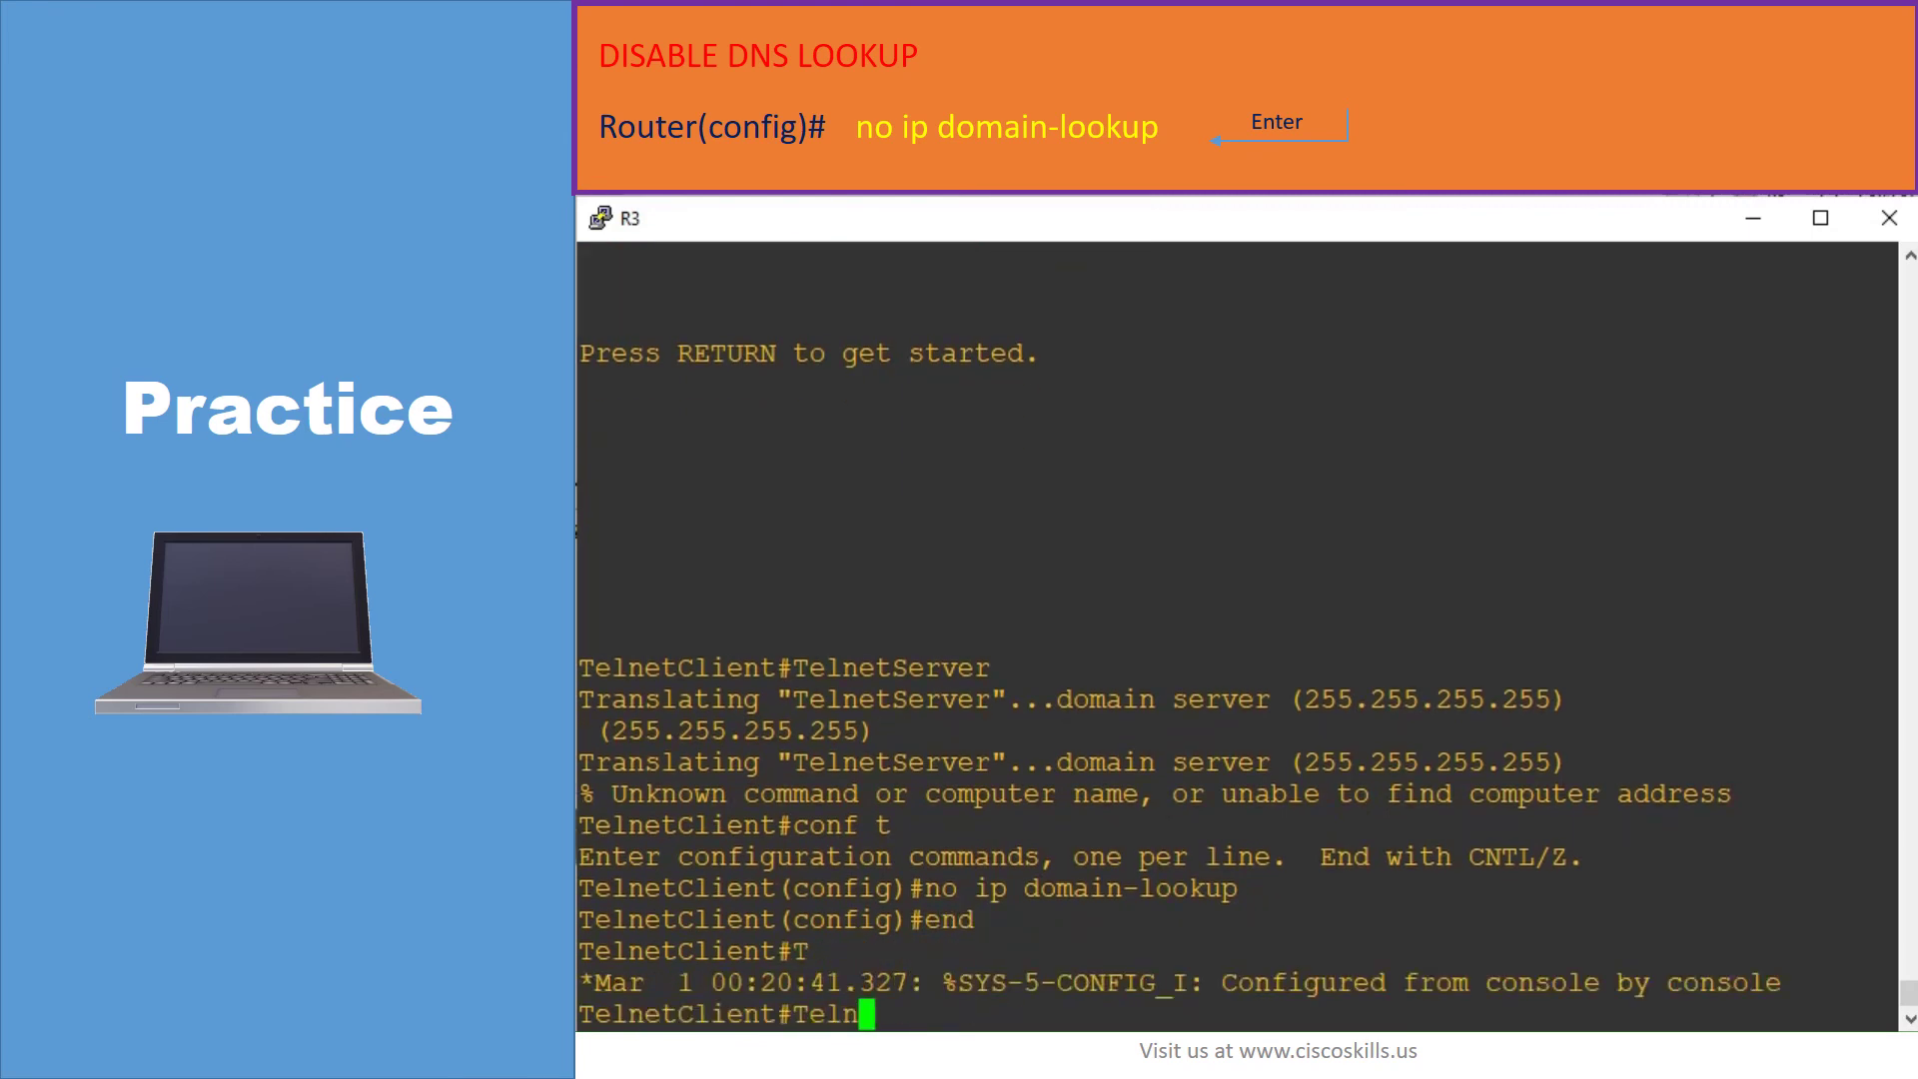
pyautogui.write('etServr')
# Run 'TelnetServer' again, which now fails immediately without querying a domain server
pyautogui.press('Return')
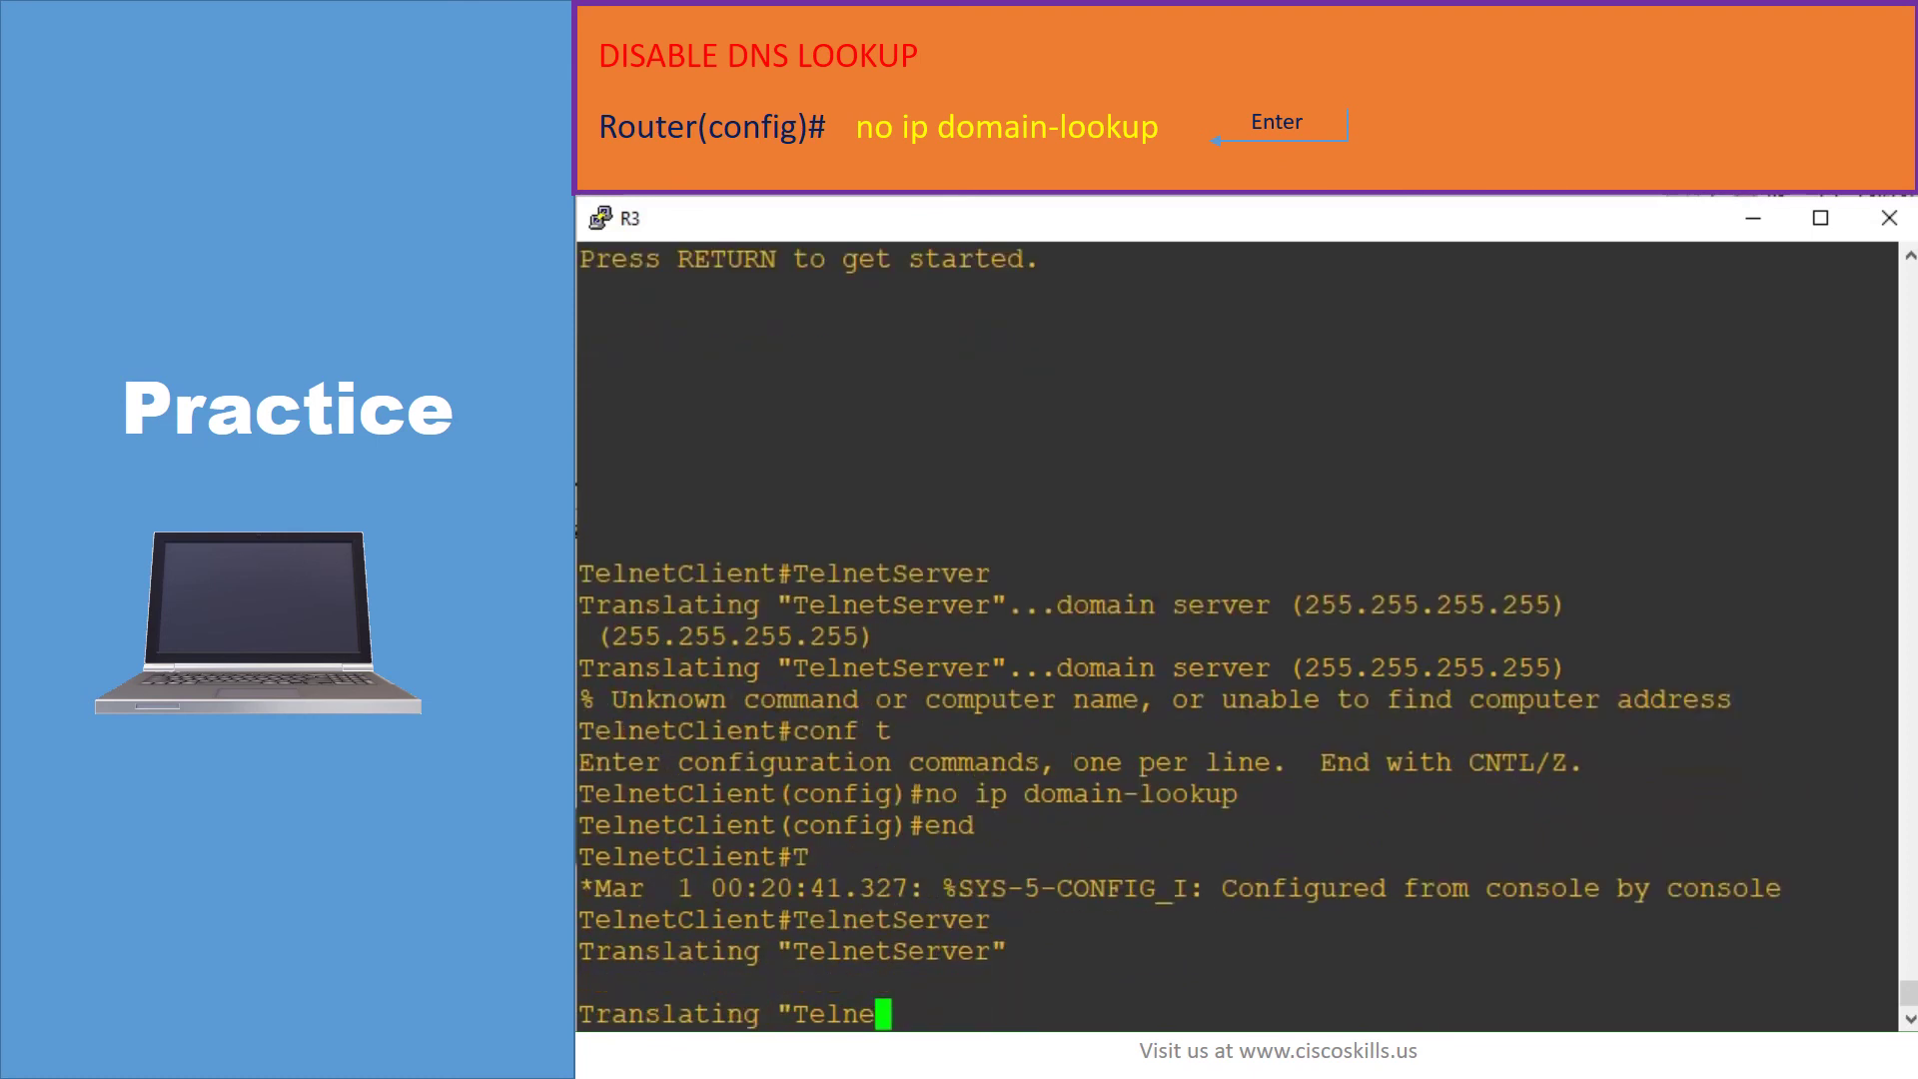